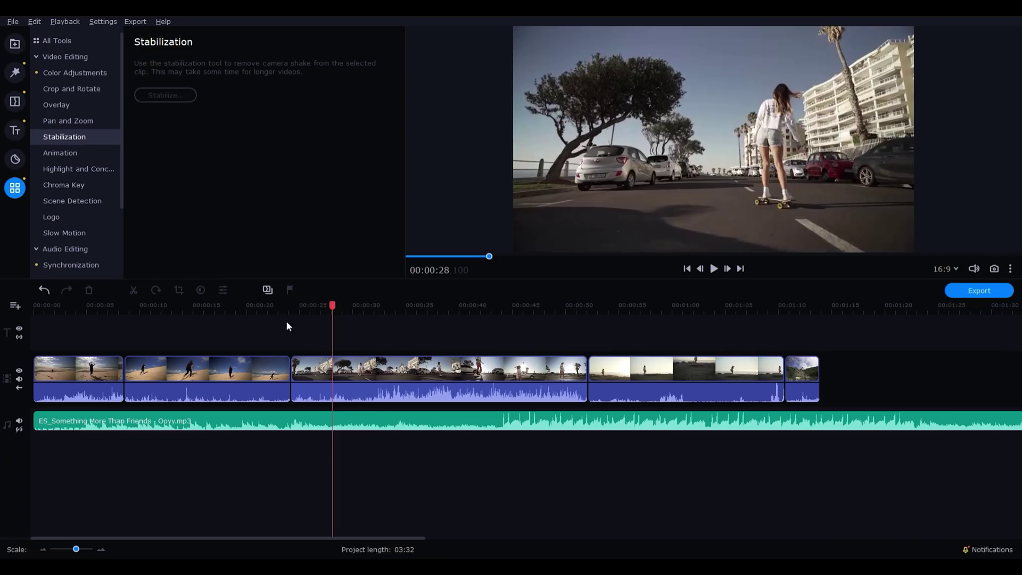
# Step: Try moving the last, fourth and third video clips to other positions along the timeline
pyautogui.click(249, 307)
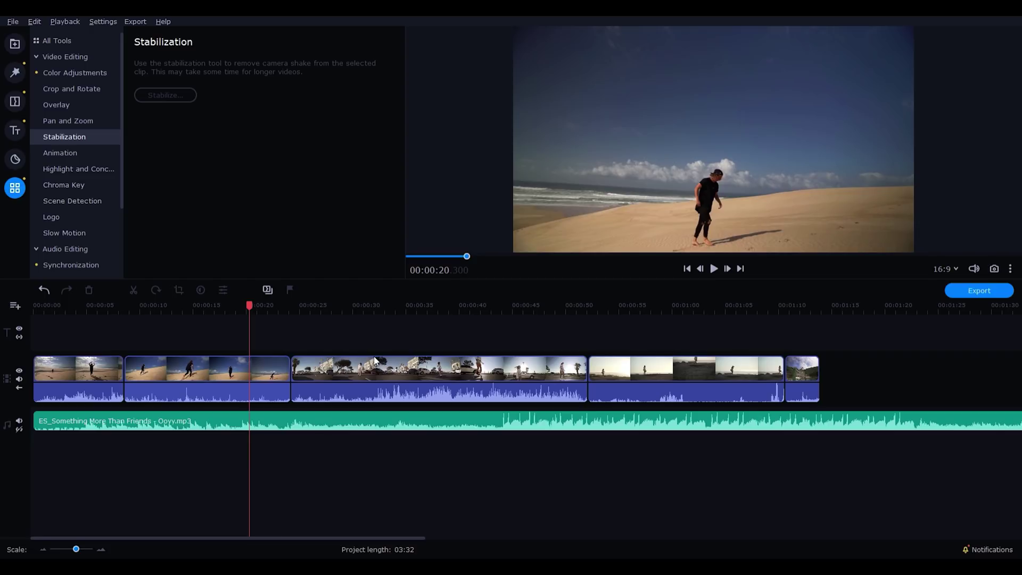
pyautogui.click(344, 366)
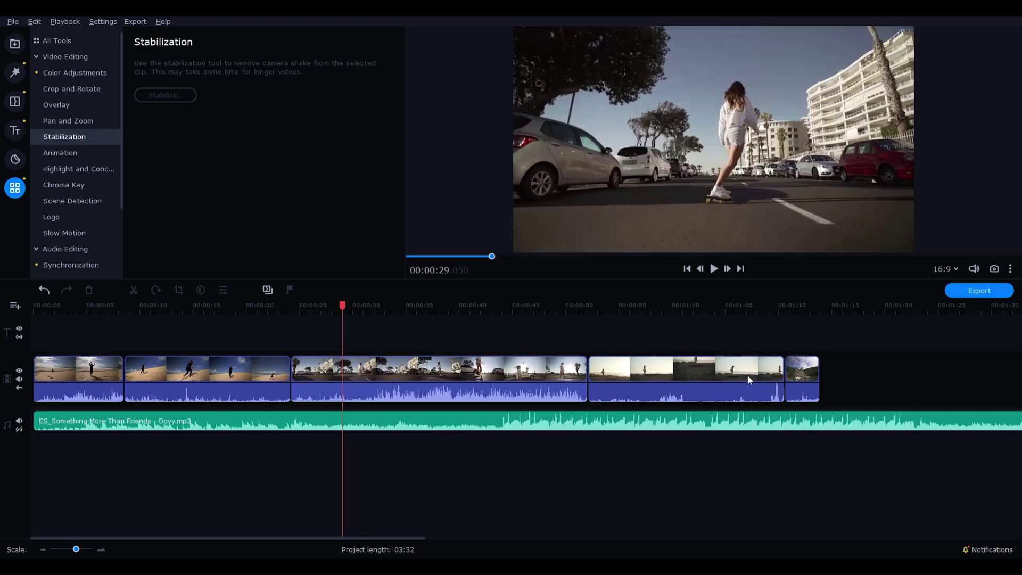
pyautogui.click(787, 373)
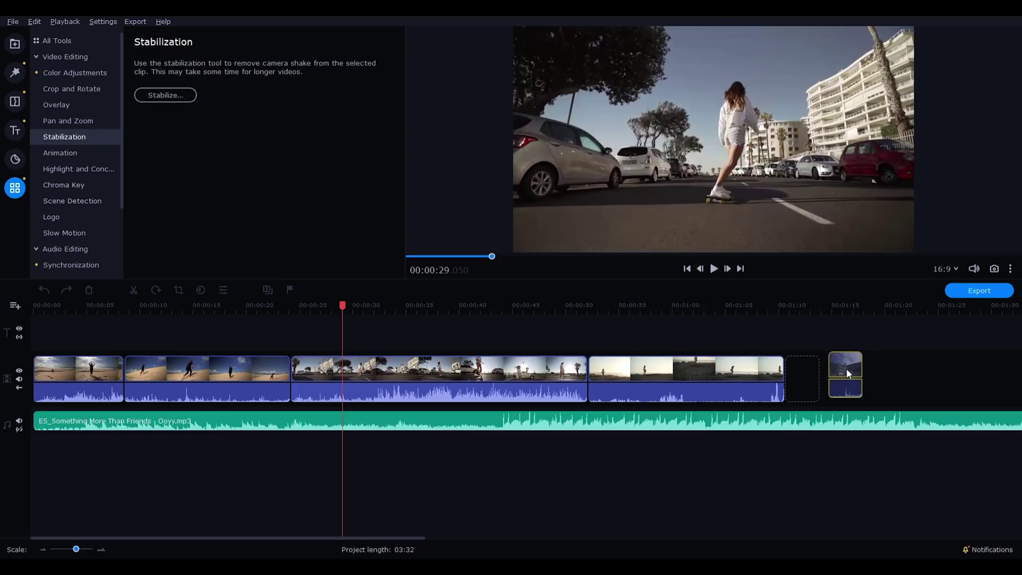
pyautogui.moveTo(711, 379); pyautogui.dragTo(839, 381)
pyautogui.moveTo(687, 379); pyautogui.dragTo(527, 413)
pyautogui.moveTo(323, 376); pyautogui.dragTo(818, 375)
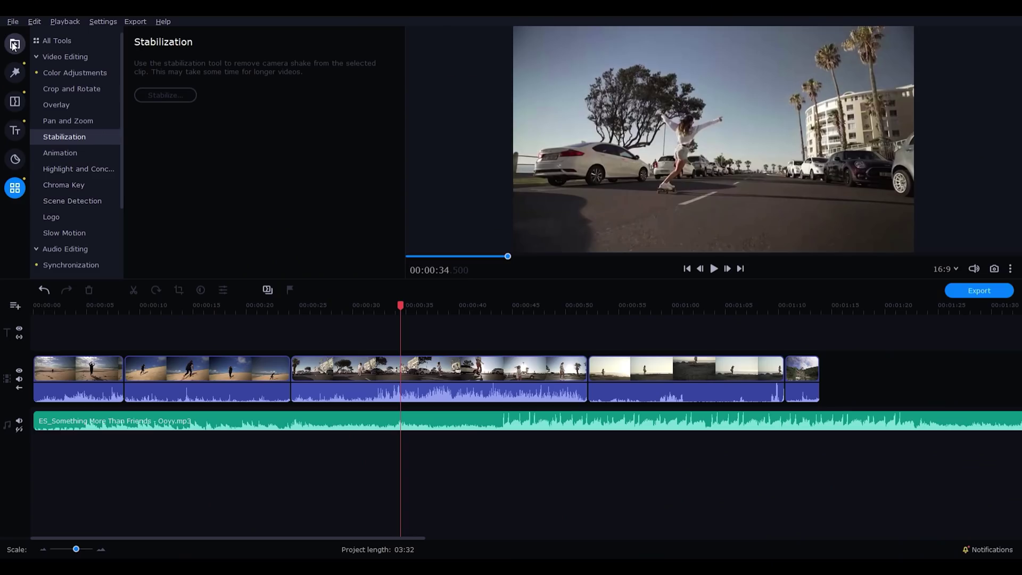
# Step: Look through the import, filters, transitions, titles, stickers and tools sections of the editor
pyautogui.click(16, 46)
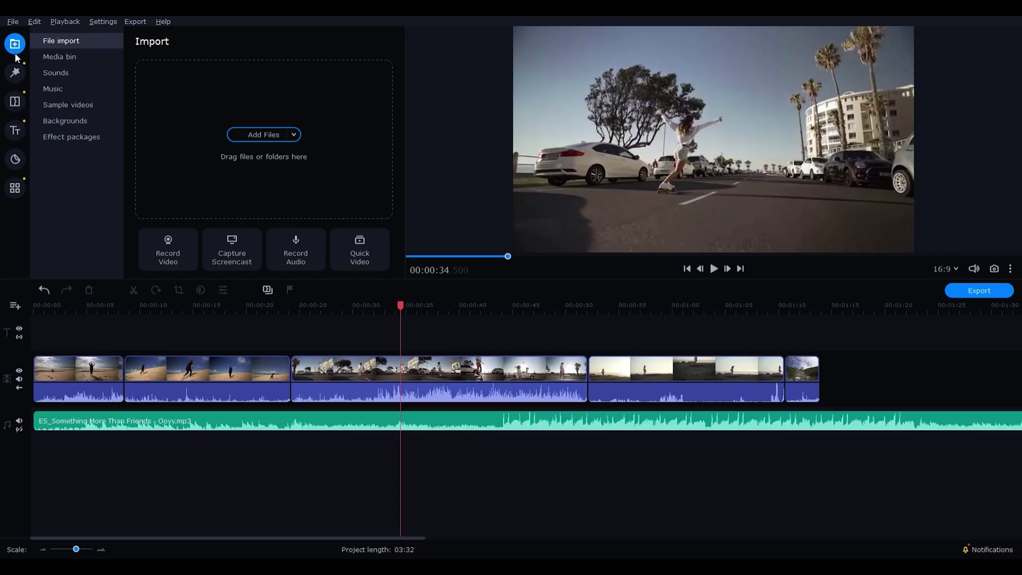
pyautogui.click(16, 70)
pyautogui.click(15, 101)
pyautogui.click(15, 130)
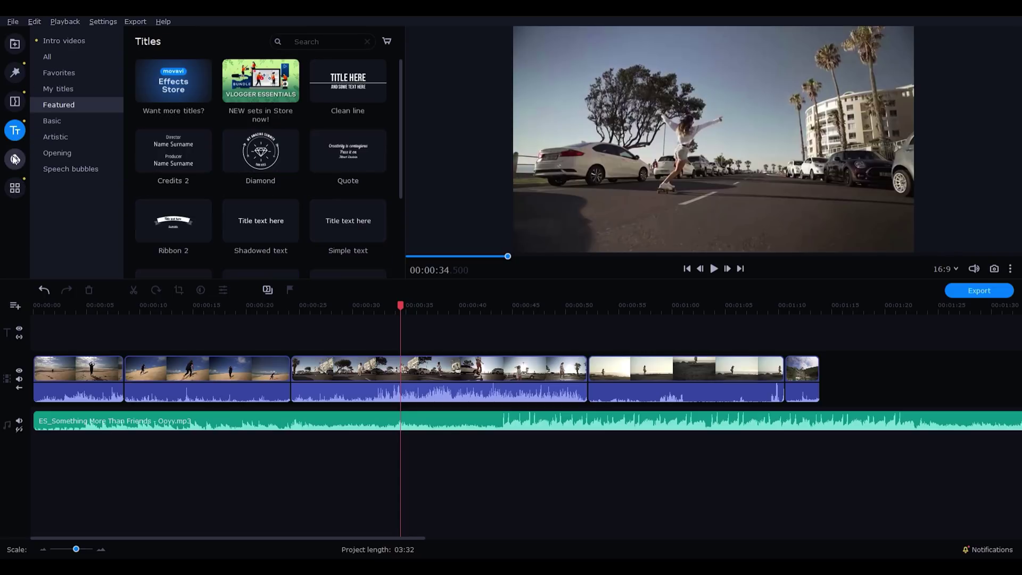
pyautogui.click(15, 159)
pyautogui.click(15, 189)
pyautogui.click(354, 373)
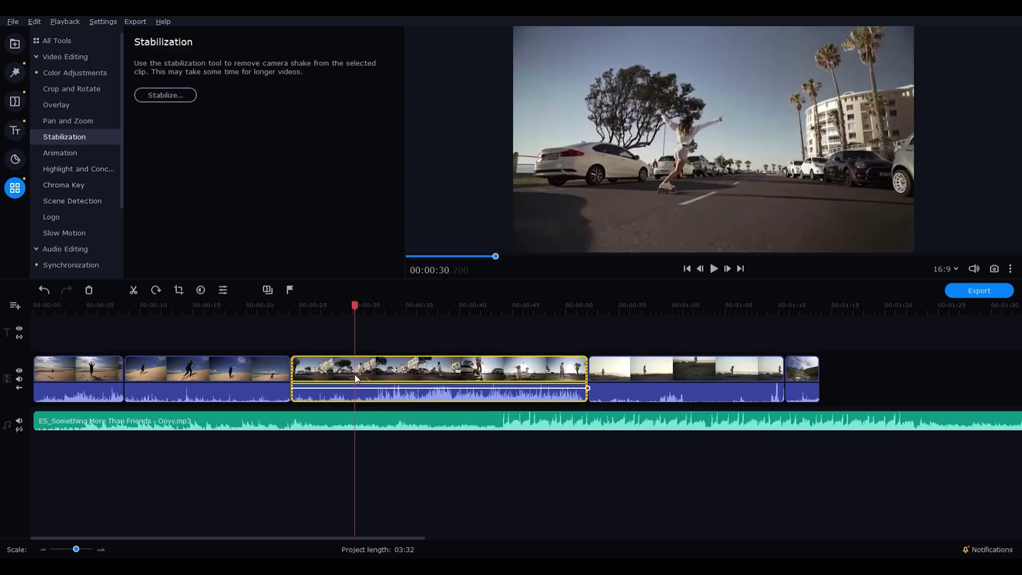
pyautogui.hotkey('ctrl', 't')
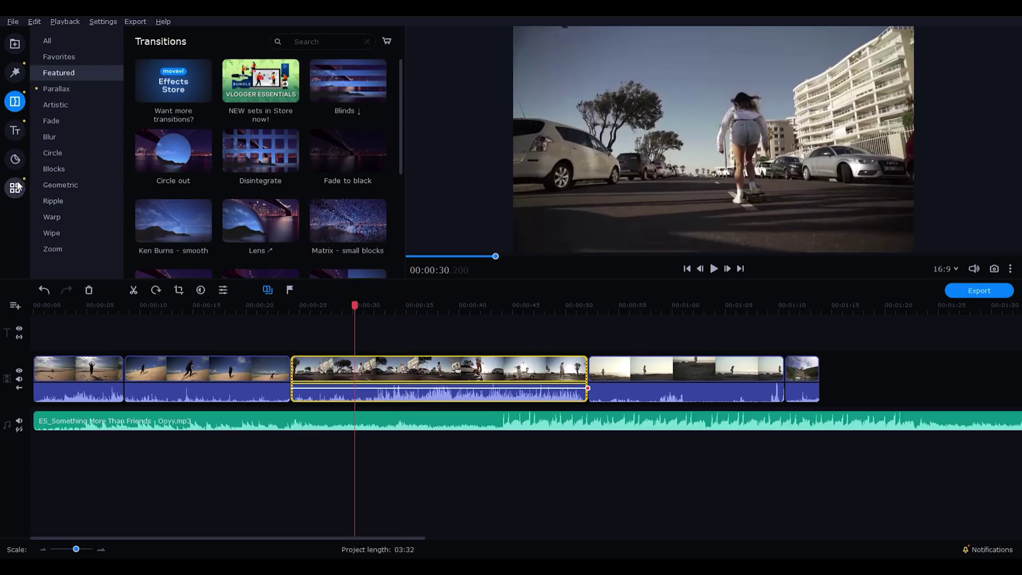
pyautogui.click(15, 159)
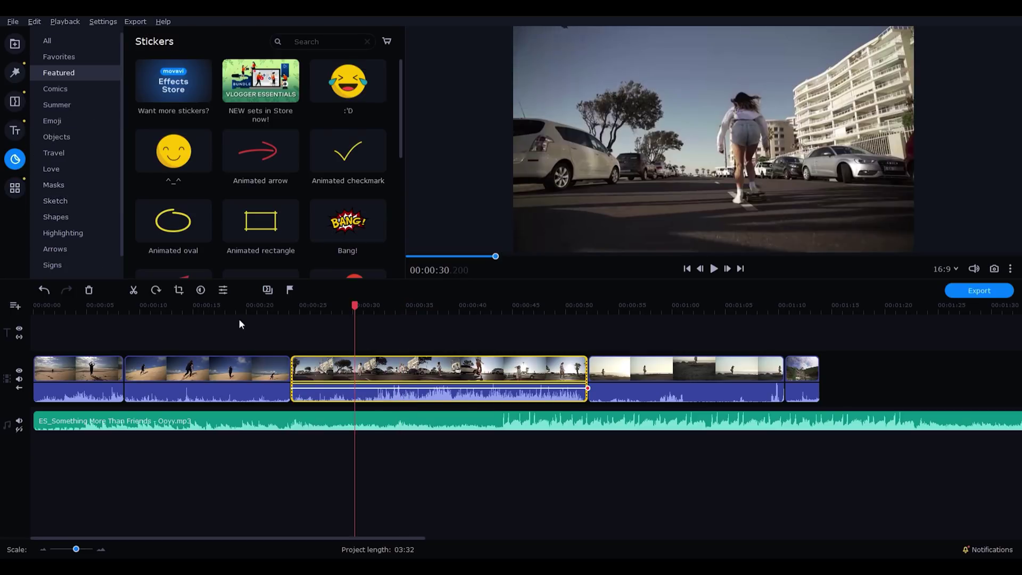
pyautogui.click(393, 329)
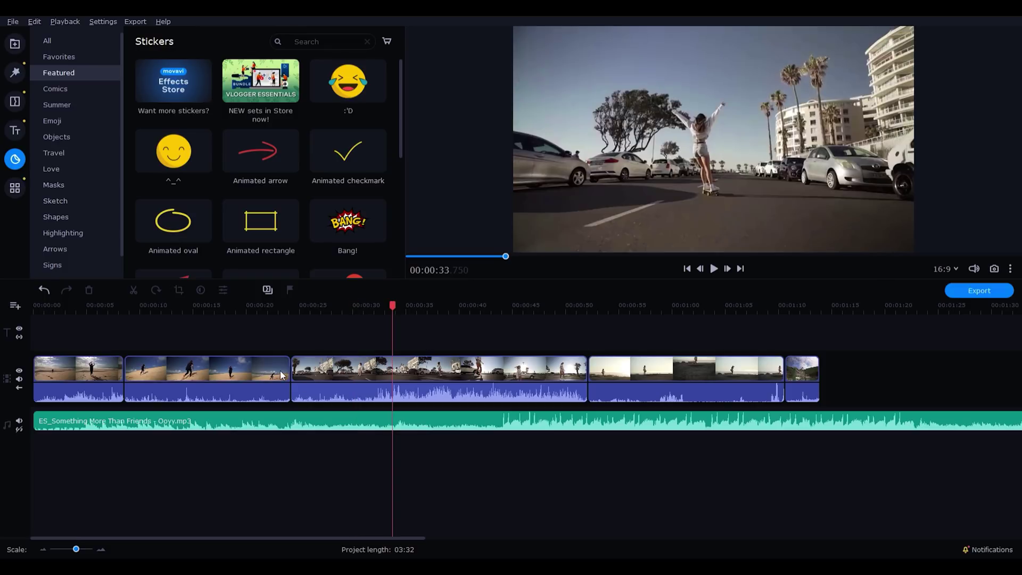
# Step: Try to trim the start of the third clip, the skateboarder on the street
pyautogui.click(297, 372)
pyautogui.doubleClick(297, 372)
pyautogui.moveTo(297, 372)
pyautogui.mouseDown()
pyautogui.moveTo(325, 369)
pyautogui.moveTo(293, 370)
pyautogui.mouseUp()
# Step: Shorten the fourth clip, the woman on the coastal rocks, by trimming its start
pyautogui.click(626, 364)
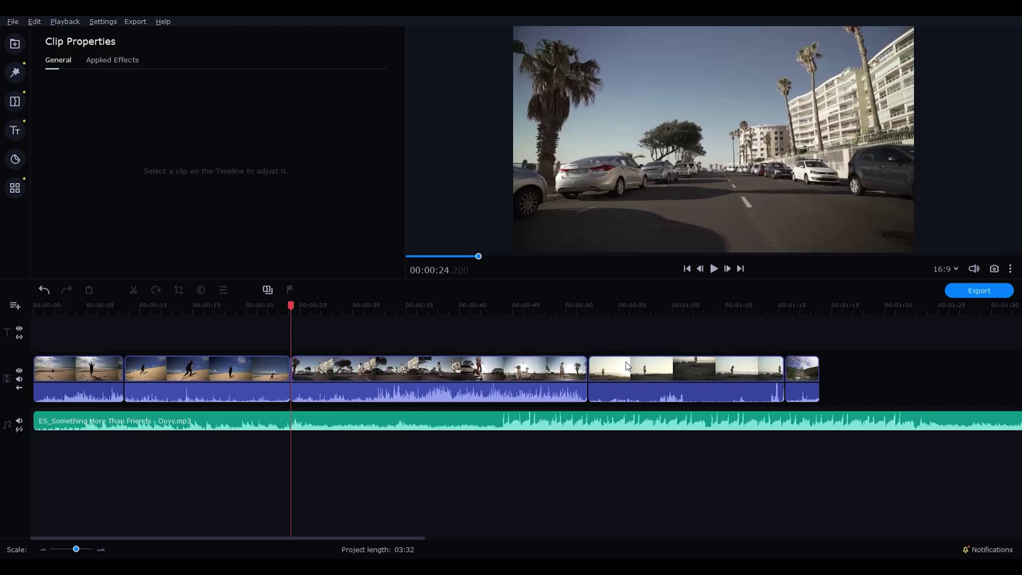
pyautogui.moveTo(596, 376); pyautogui.dragTo(621, 373)
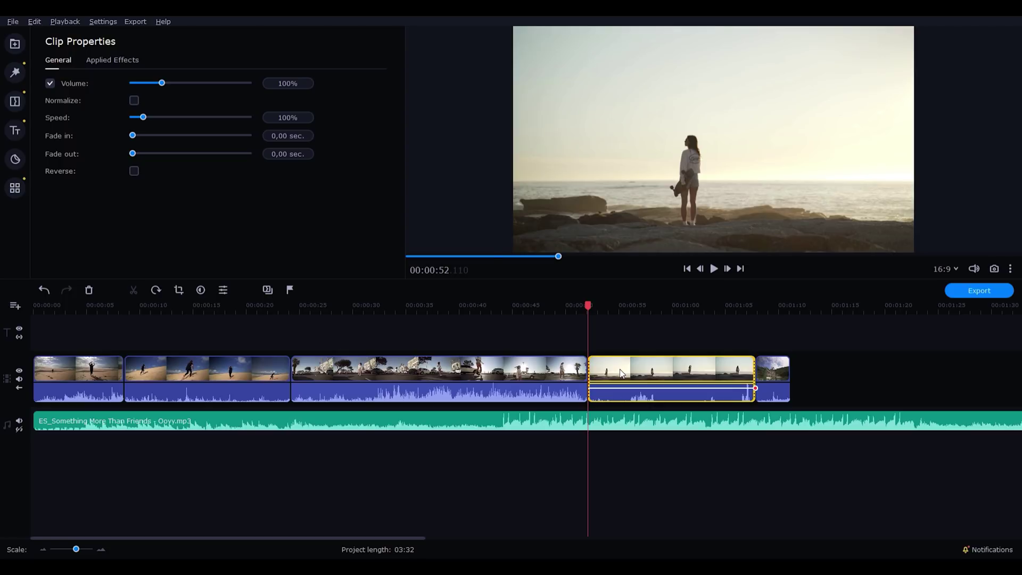
pyautogui.click(598, 424)
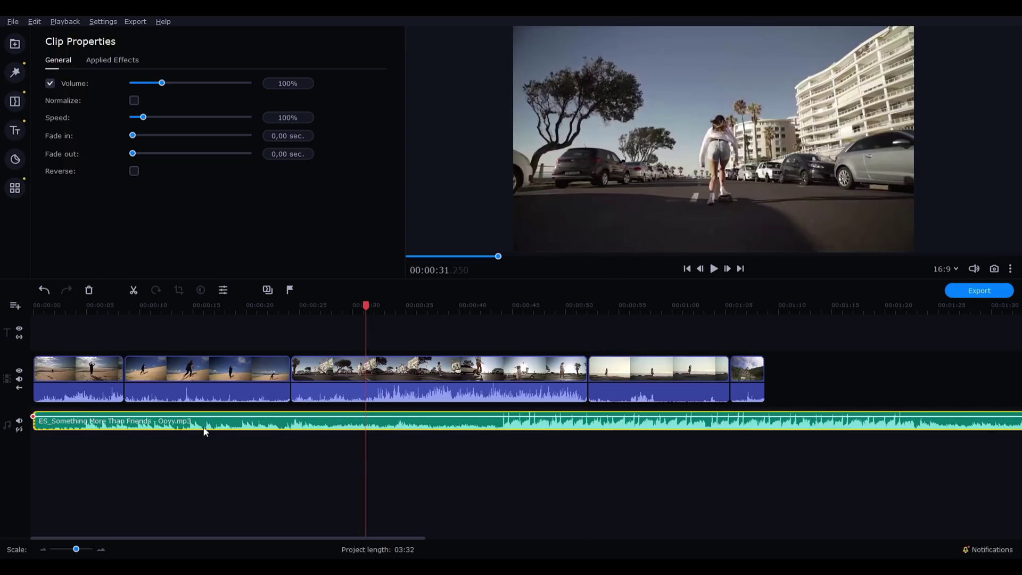
pyautogui.click(258, 504)
pyautogui.press('Home')
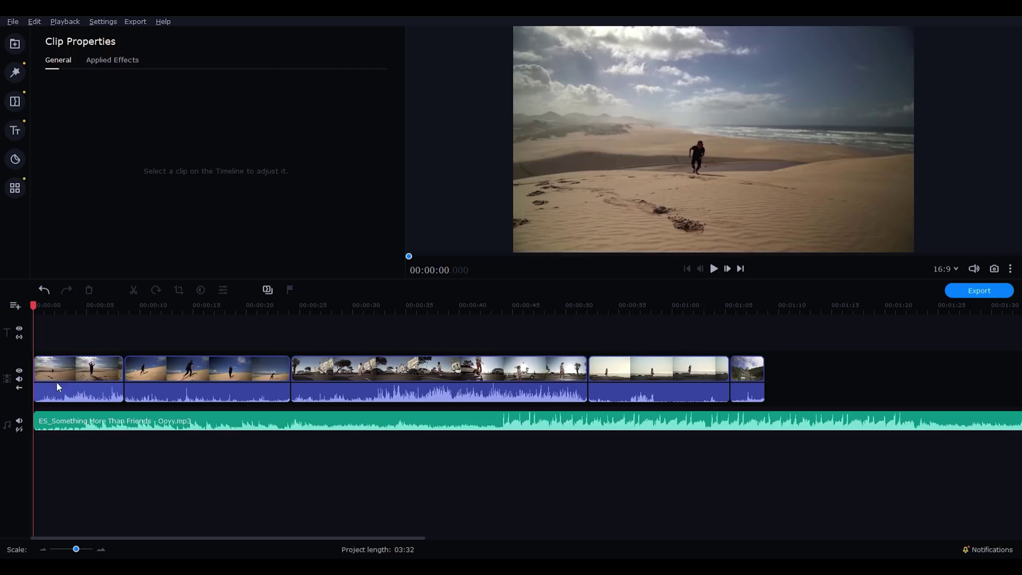
pyautogui.click(69, 372)
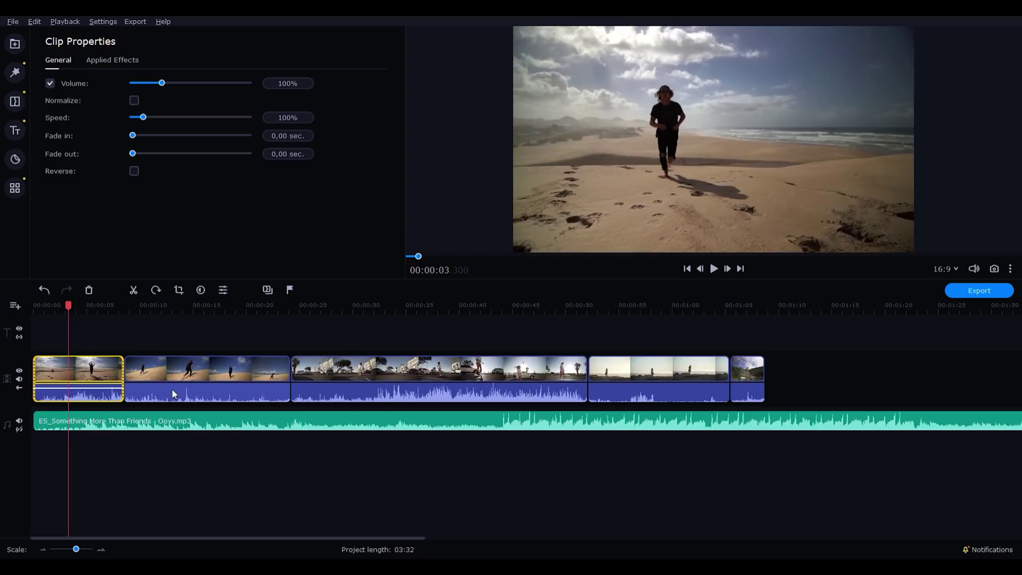
pyautogui.click(81, 336)
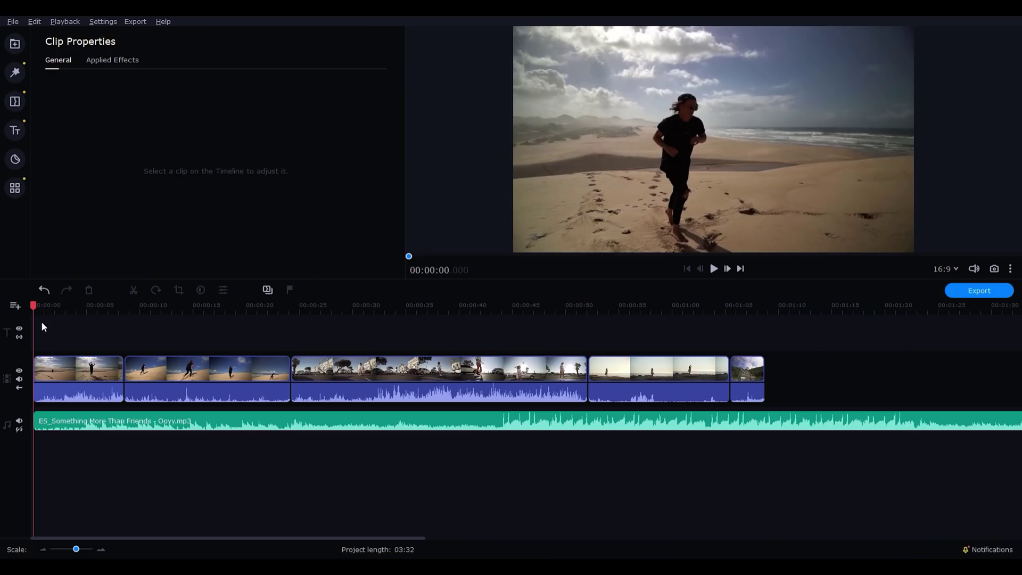
pyautogui.click(746, 306)
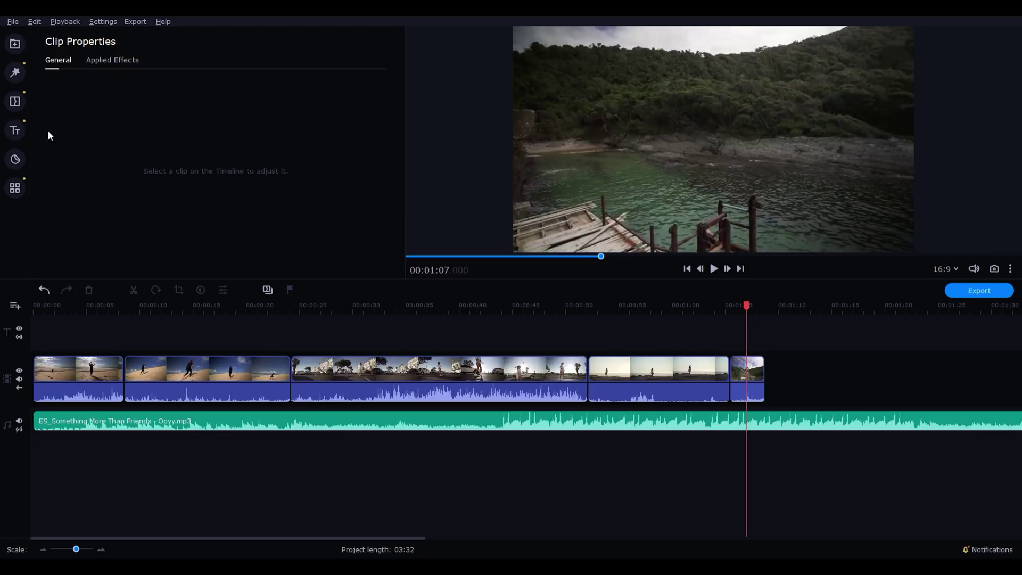
# Step: Add the Diamond title to the title track above the first clip at about 3 seconds and play it back
pyautogui.click(15, 130)
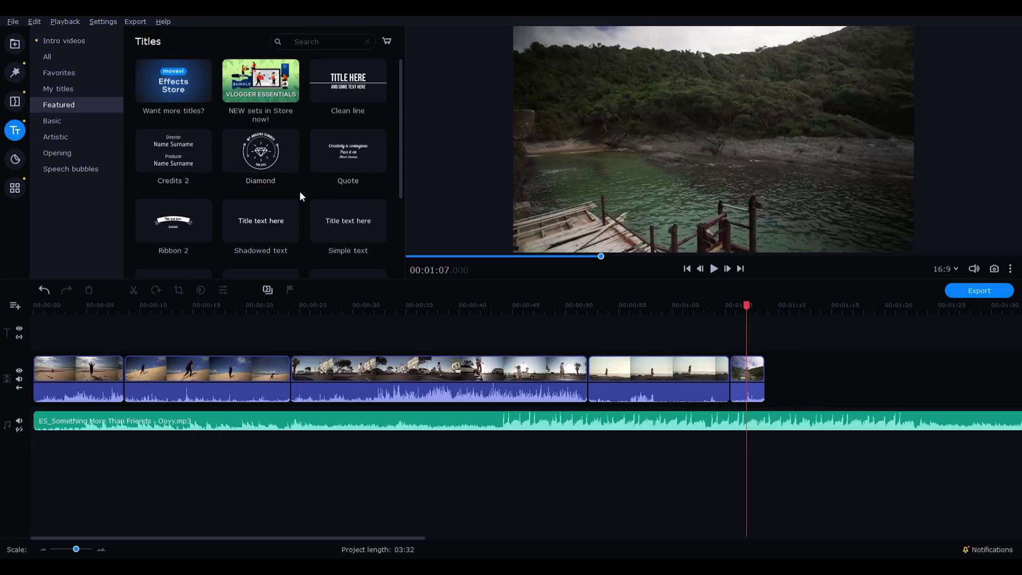
pyautogui.scroll(-2, 303, 197)
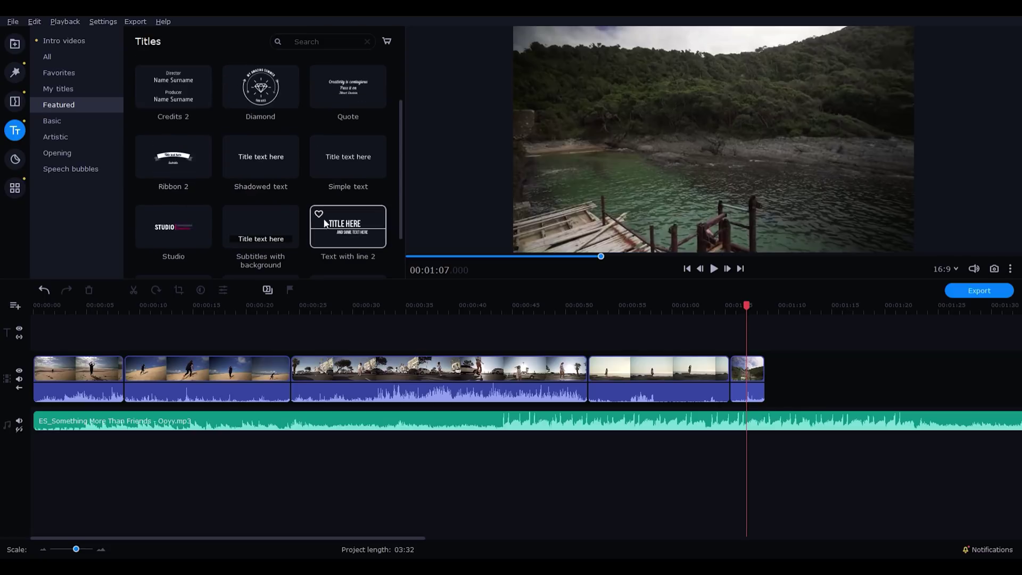
pyautogui.scroll(1, 319, 213)
pyautogui.scroll(1, 335, 221)
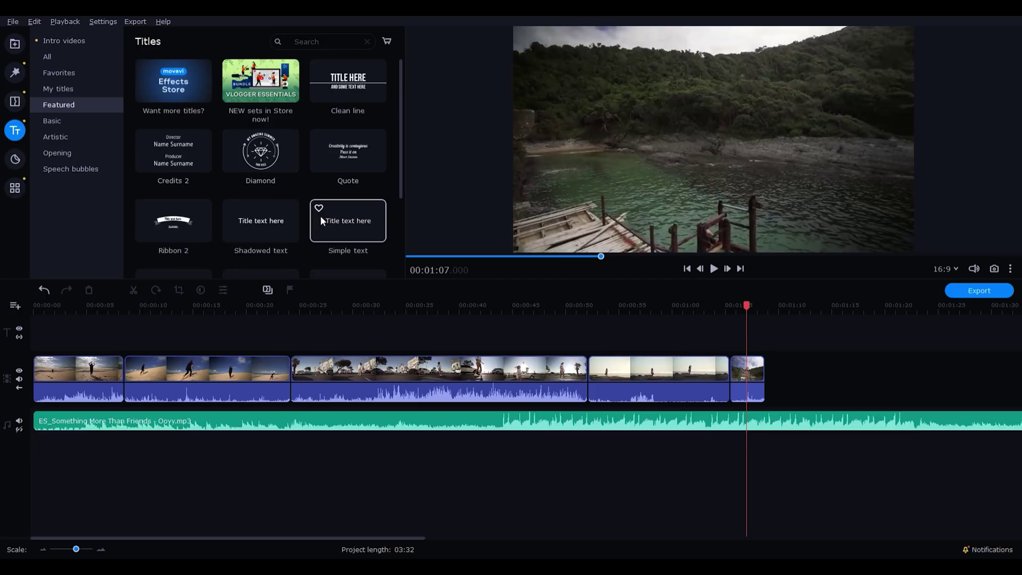
pyautogui.moveTo(290, 183); pyautogui.dragTo(66, 333)
pyautogui.click(59, 305)
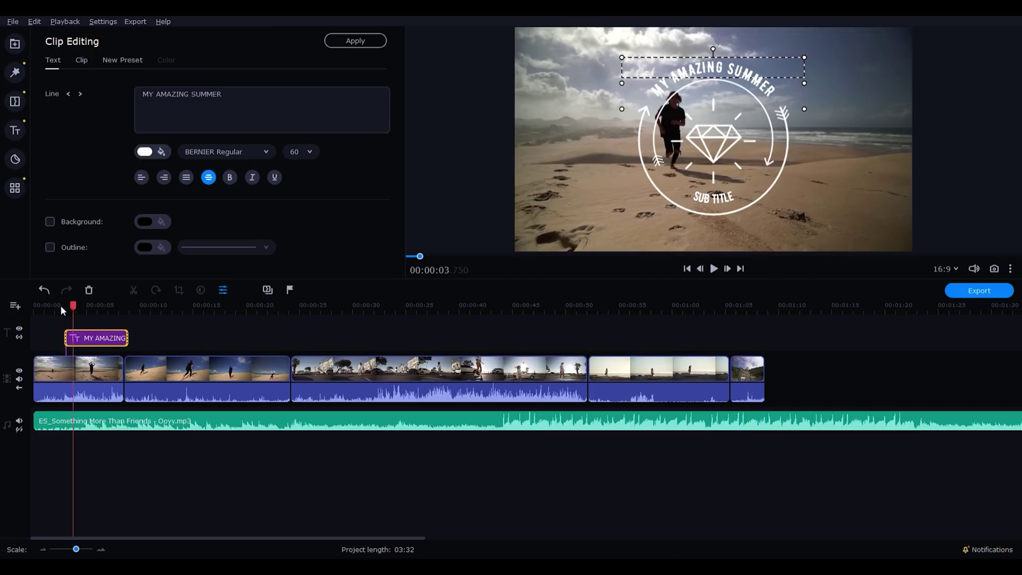
pyautogui.press('space')
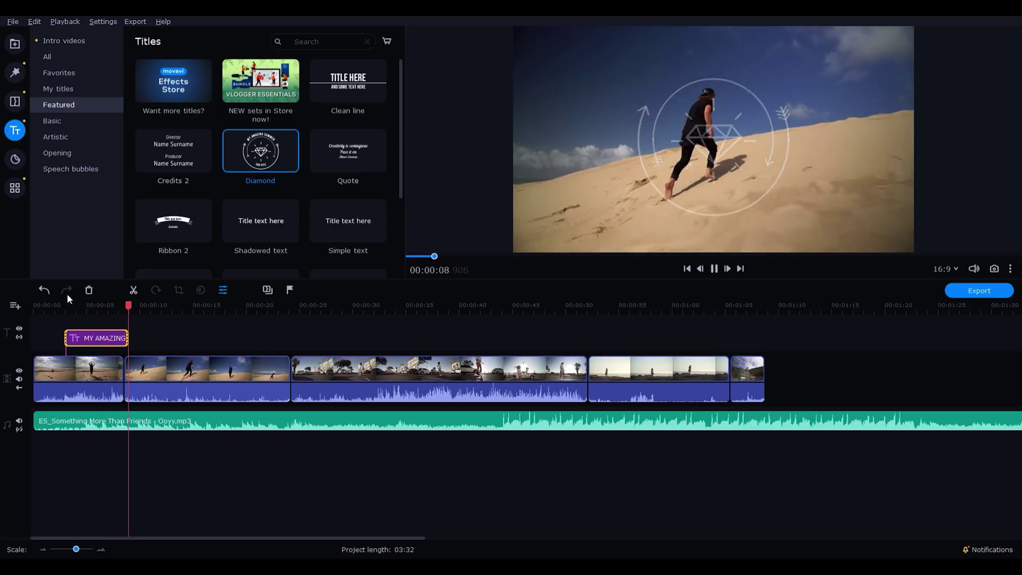
pyautogui.click(104, 344)
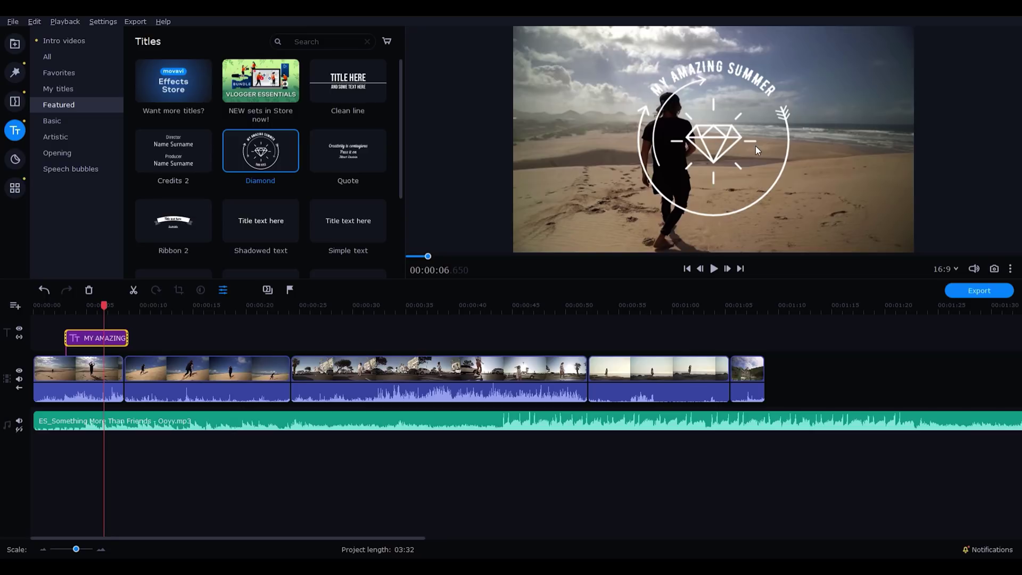
# Step: Add the Clean line title to the title track at about 22 seconds and play back its animation
pyautogui.click(233, 312)
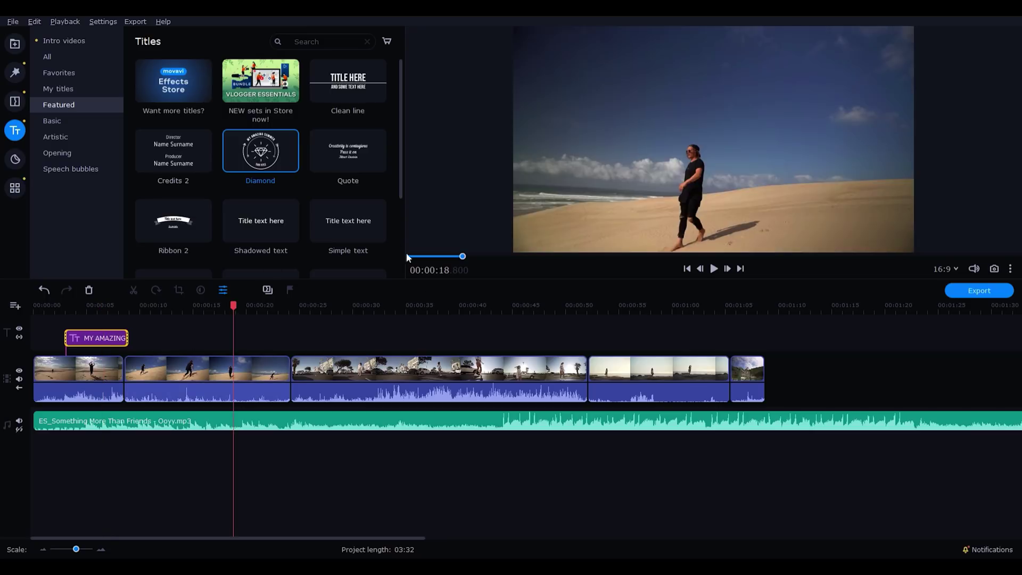
pyautogui.moveTo(348, 85); pyautogui.dragTo(268, 329)
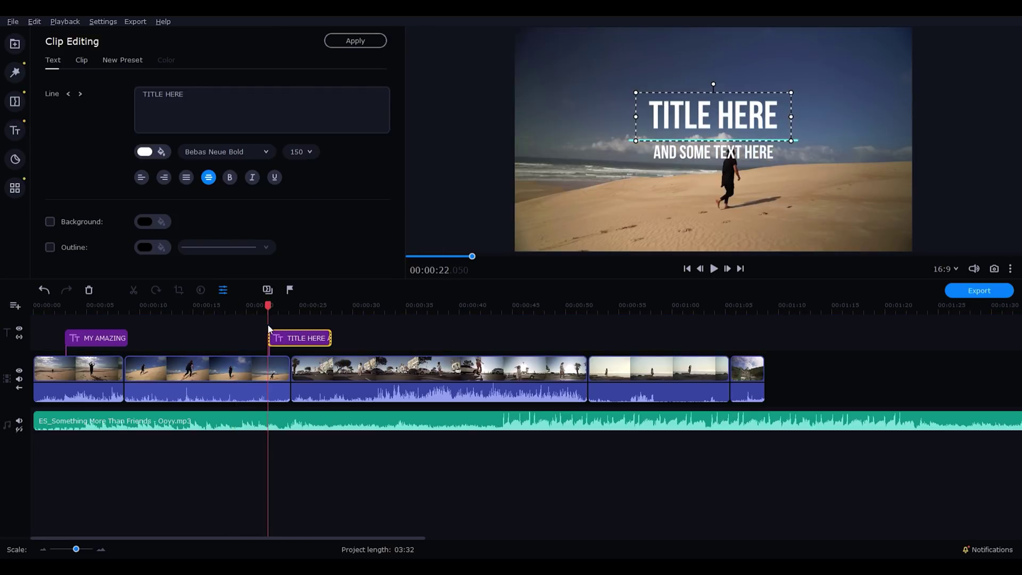
pyautogui.press('space')
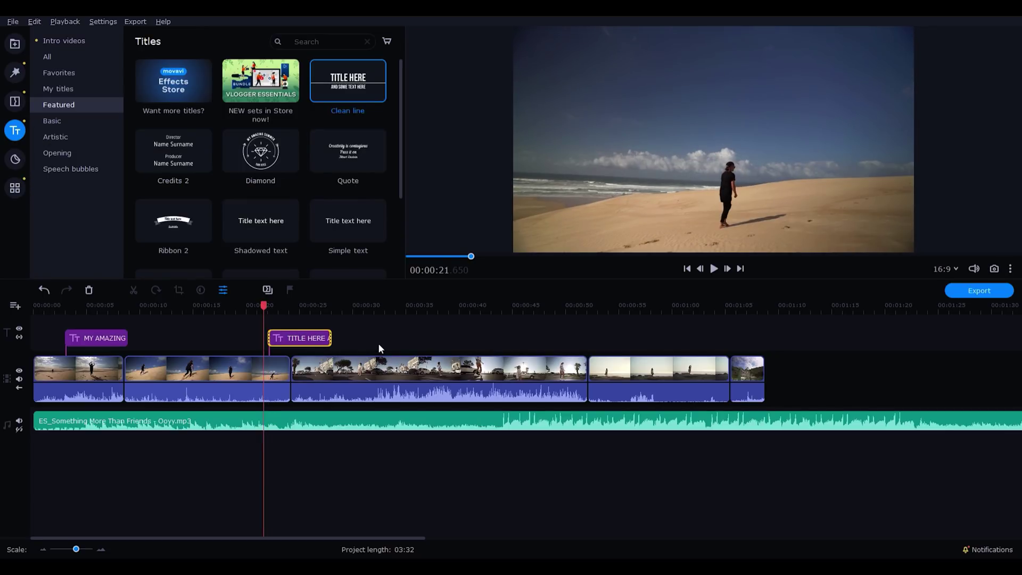
pyautogui.press('space')
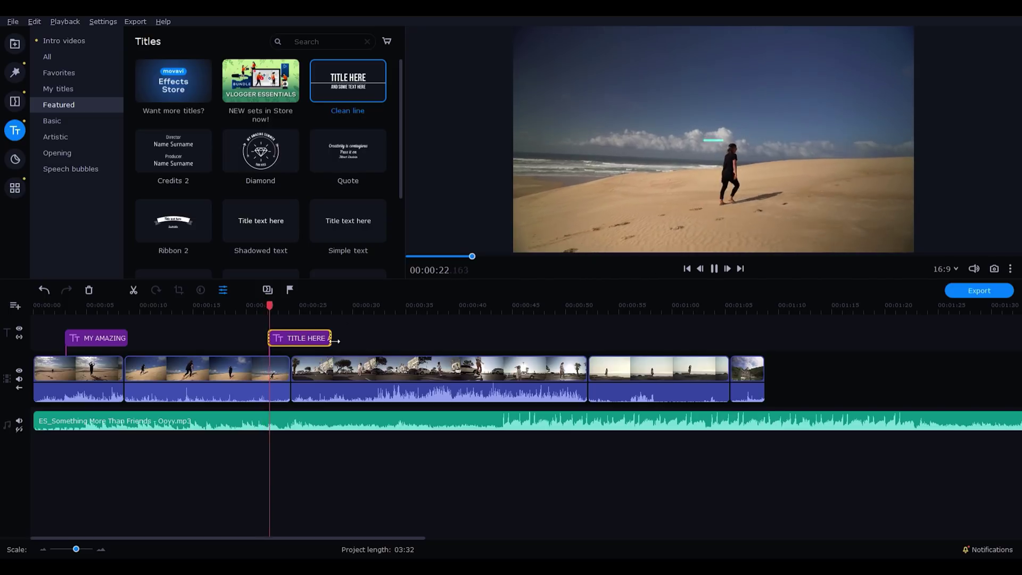
pyautogui.press('space')
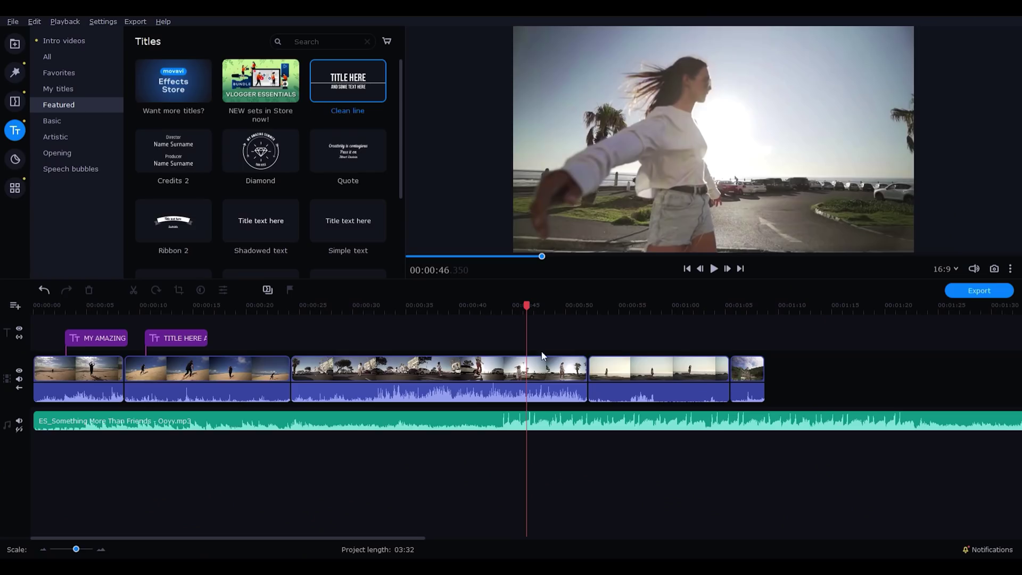
# Step: Detect the audio beats of the music clip, with a minimum of 2.00 seconds between beat markers
pyautogui.click(484, 421)
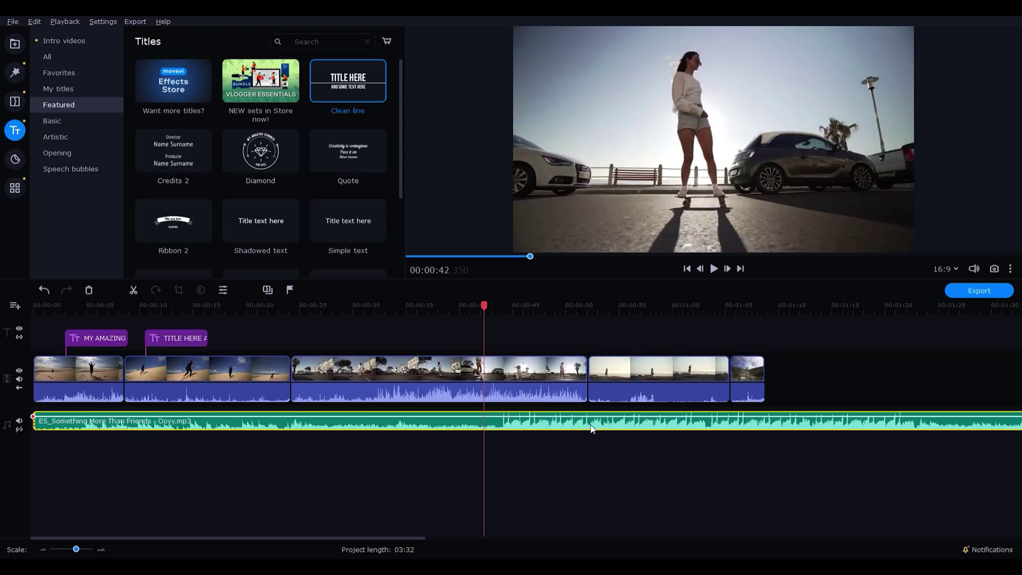
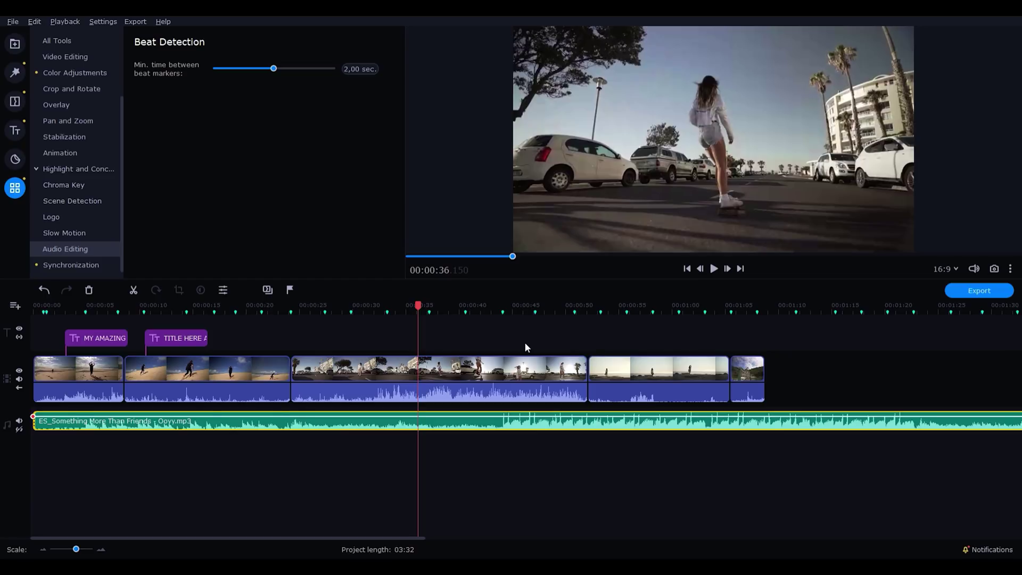
pyautogui.click(496, 340)
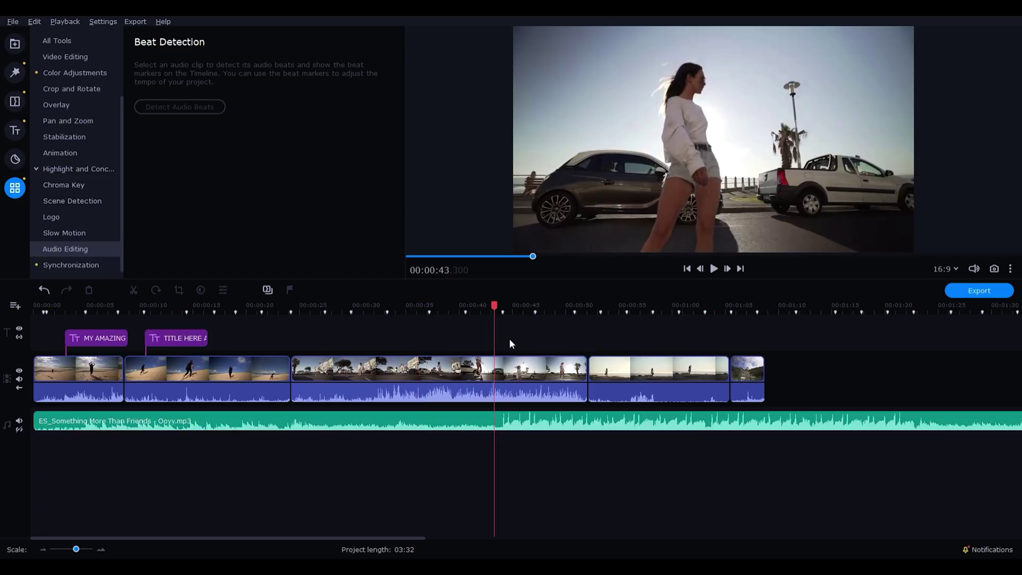
pyautogui.click(535, 426)
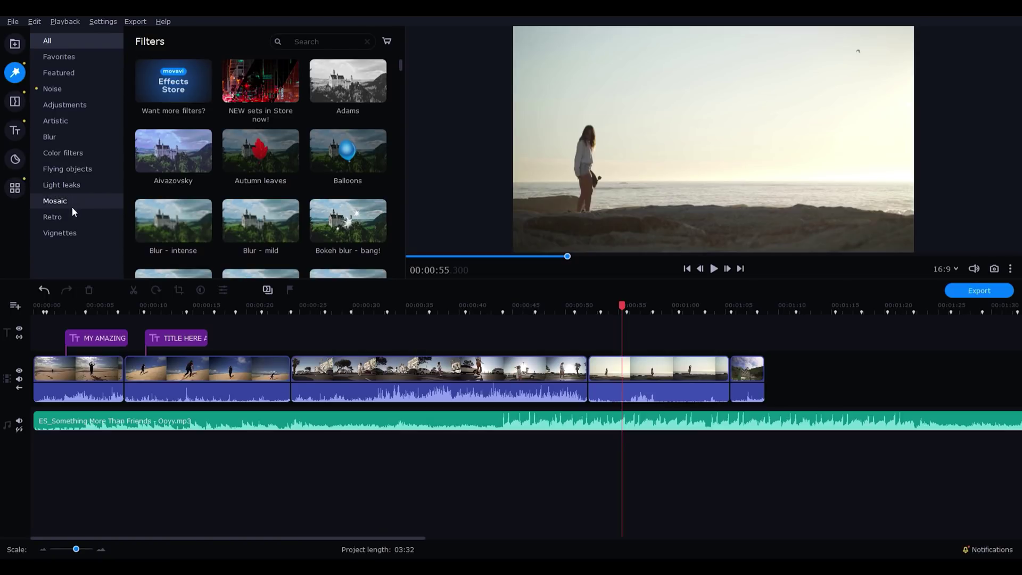
# Step: Try the Lens flare 1 filter from the Light leaks category on the fourth clip, the woman on the coastal rocks, and play it back
pyautogui.click(79, 186)
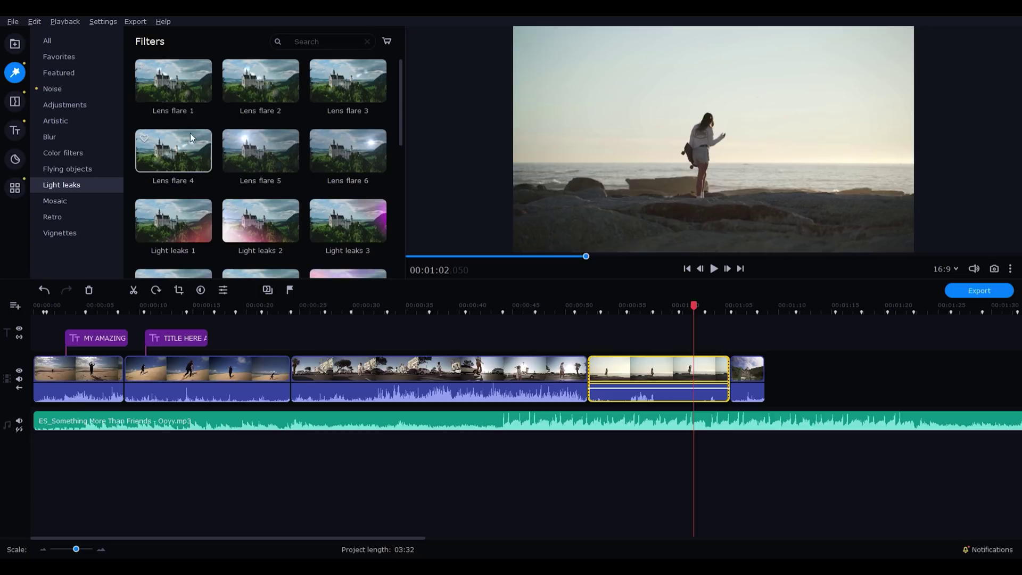
pyautogui.scroll(-1, 190, 137)
pyautogui.scroll(-1, 281, 213)
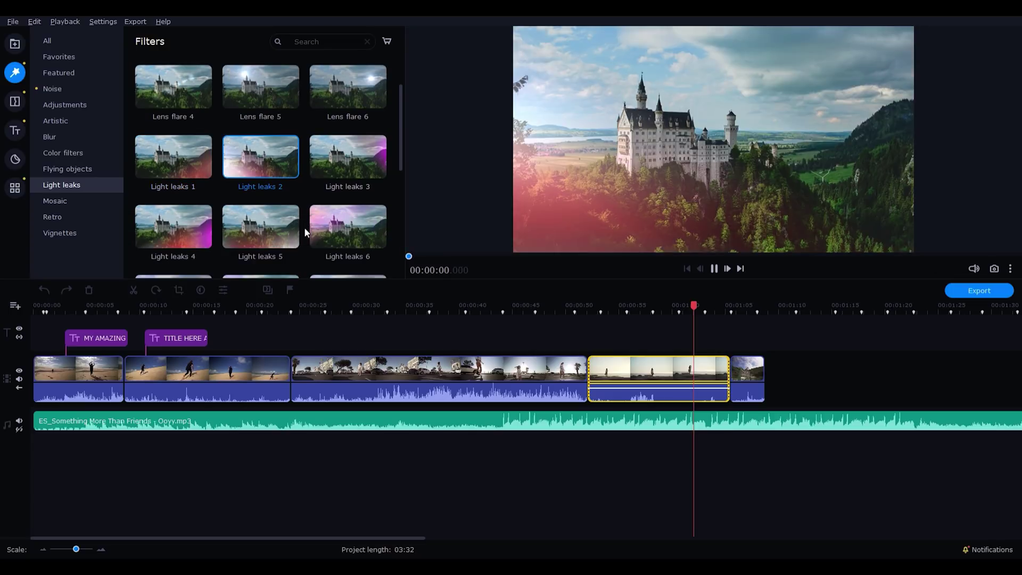
pyautogui.scroll(2, 321, 243)
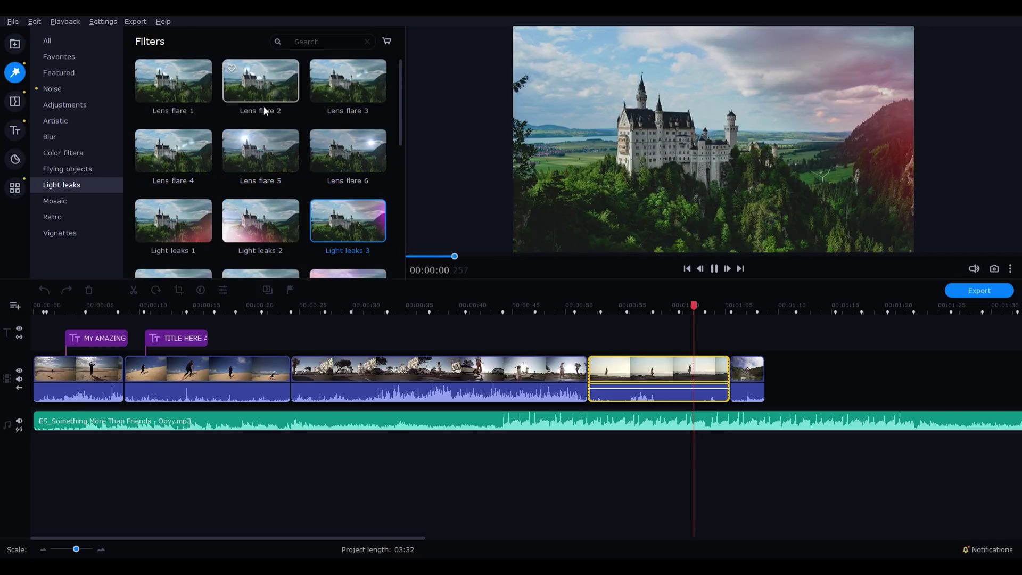
pyautogui.moveTo(180, 91); pyautogui.dragTo(622, 364)
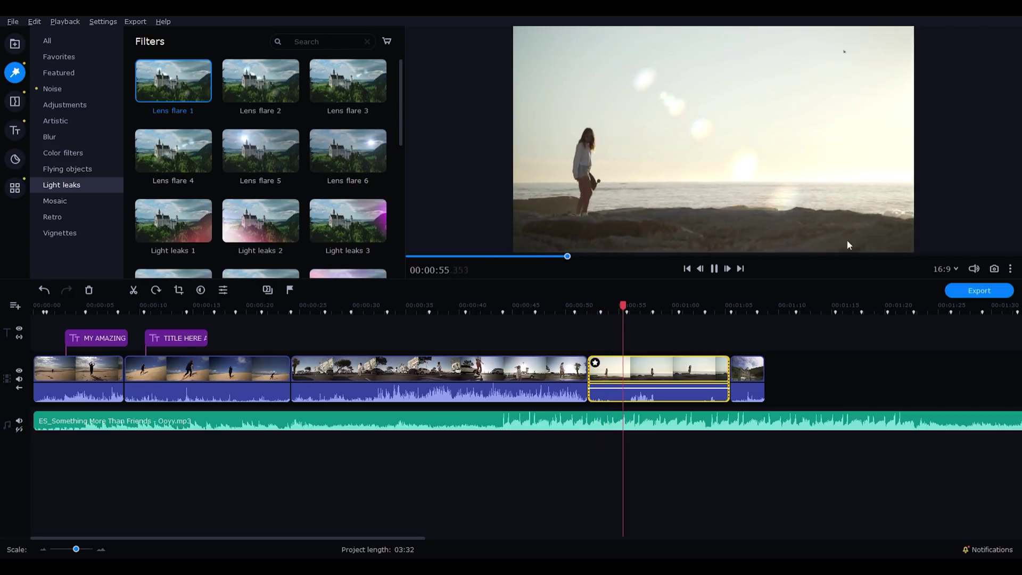
pyautogui.press('space')
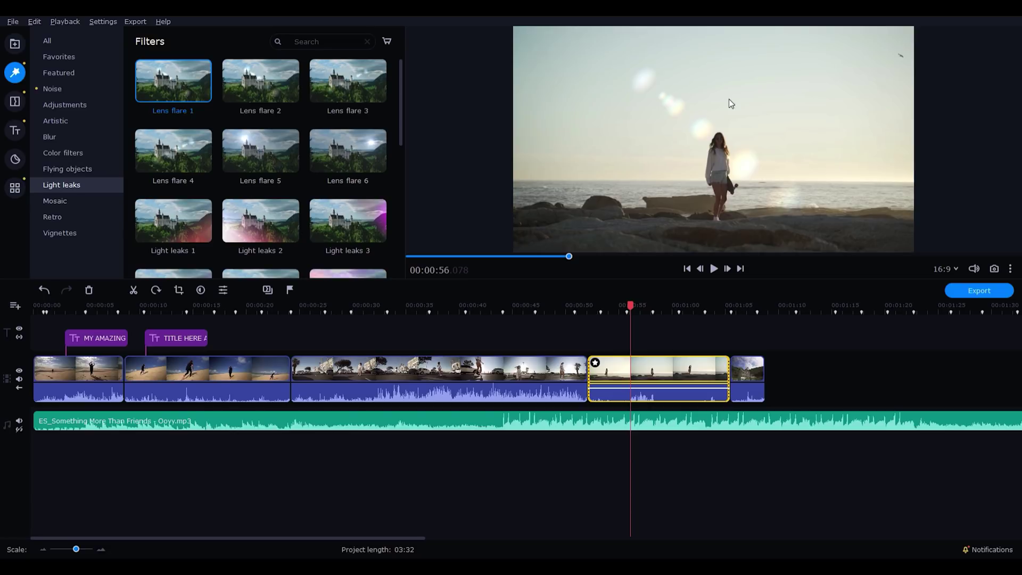
# Step: Apply the Lens flare 5 filter to the fourth clip and play back the effect in the clip's second half
pyautogui.click(273, 181)
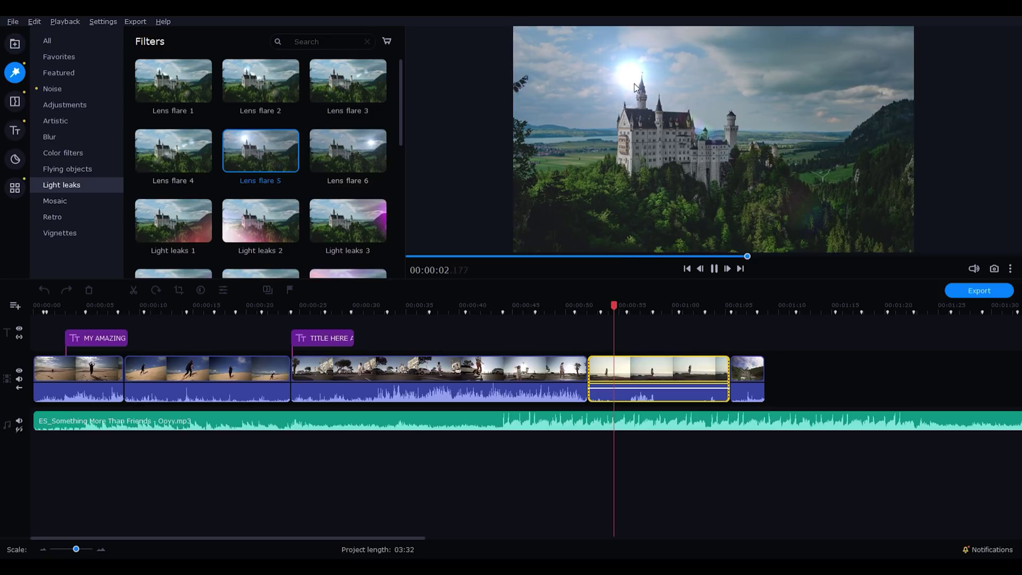
pyautogui.moveTo(288, 172); pyautogui.dragTo(637, 362)
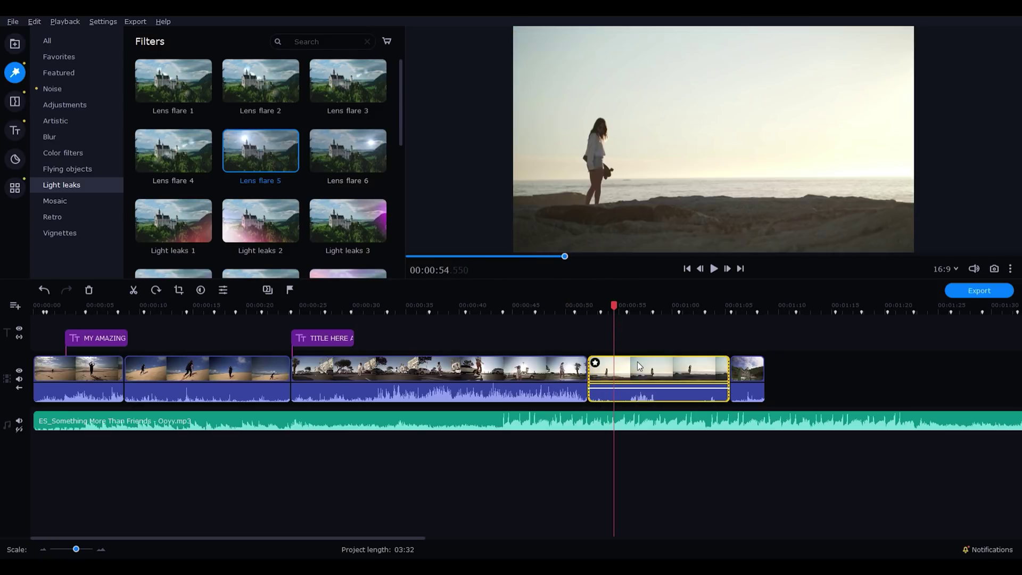
pyautogui.moveTo(630, 311); pyautogui.dragTo(672, 308)
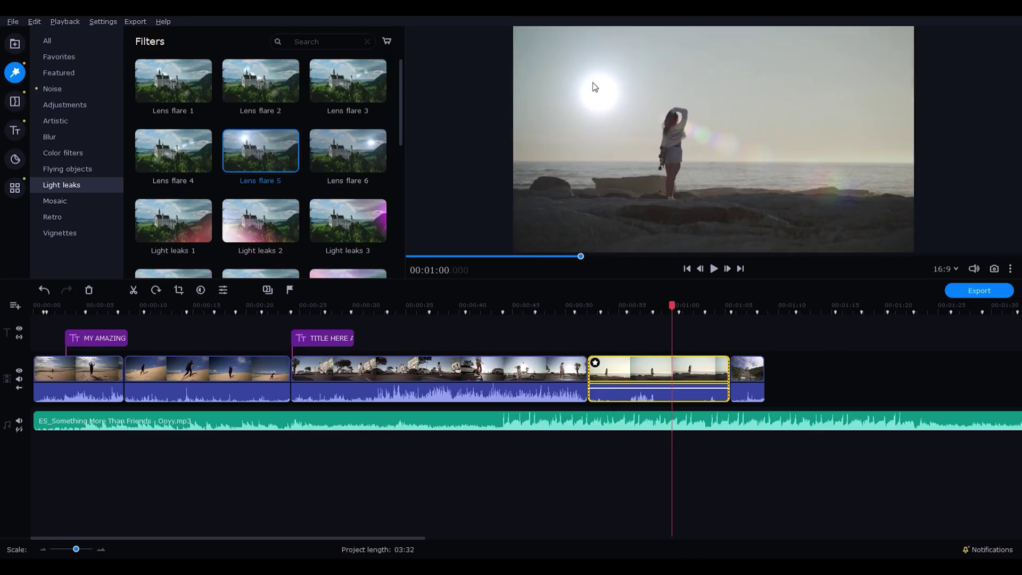
pyautogui.click(694, 306)
pyautogui.press('space')
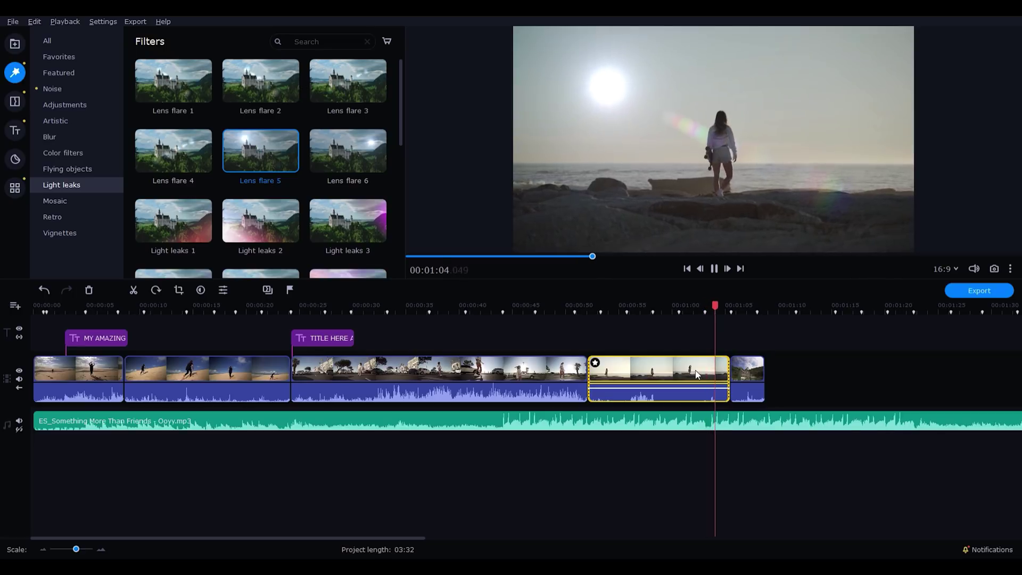
pyautogui.click(670, 311)
pyautogui.press('space')
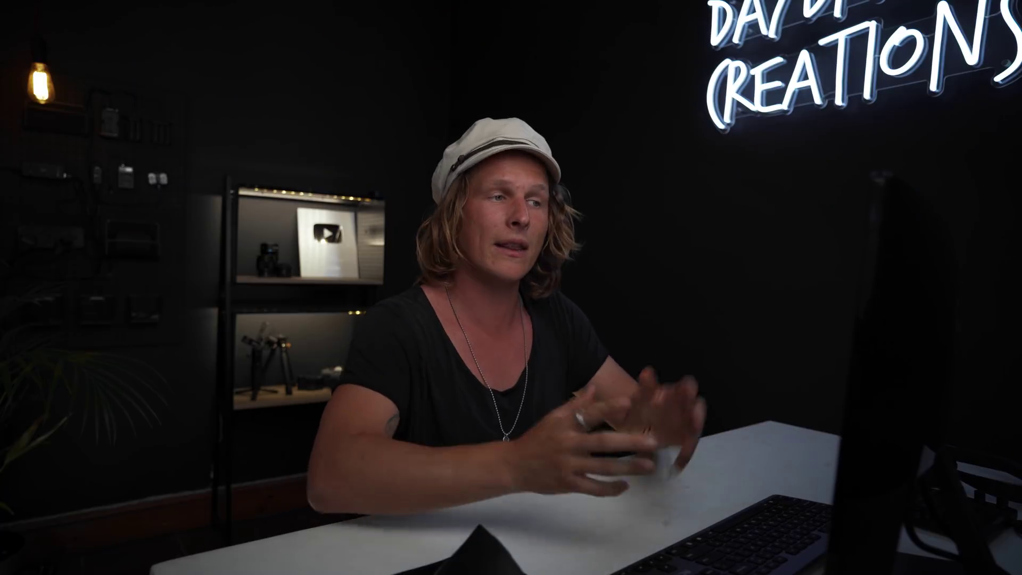